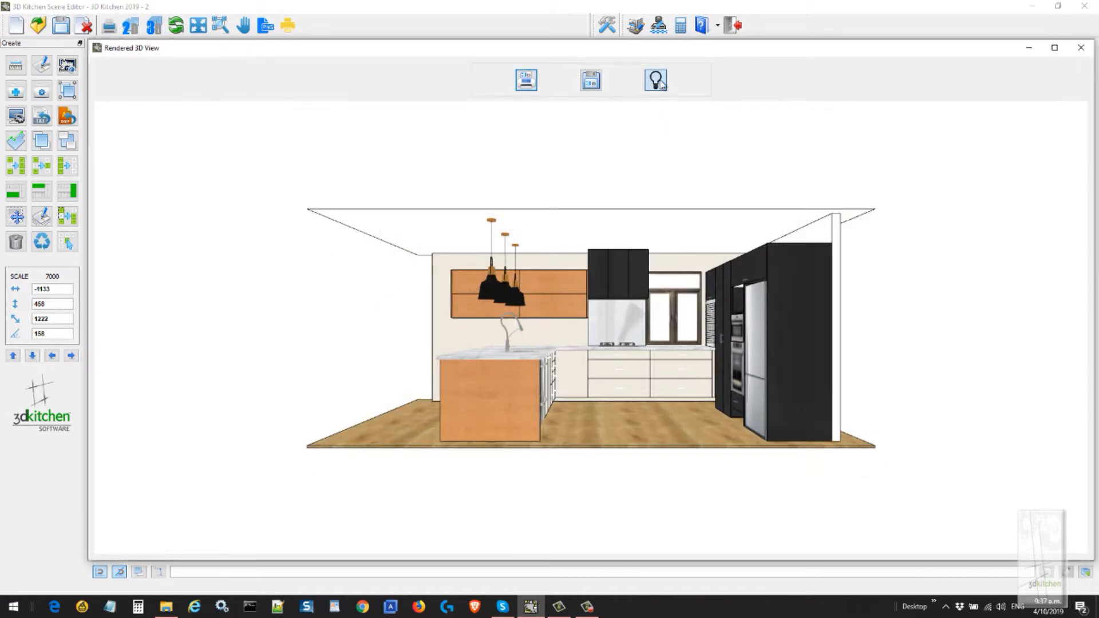
Examine the kickers beneath the base cabinets and tall units in the enlarged rendered 3D view and close that view.
double_click(662, 51)
scroll(652, 454, "up", 10)
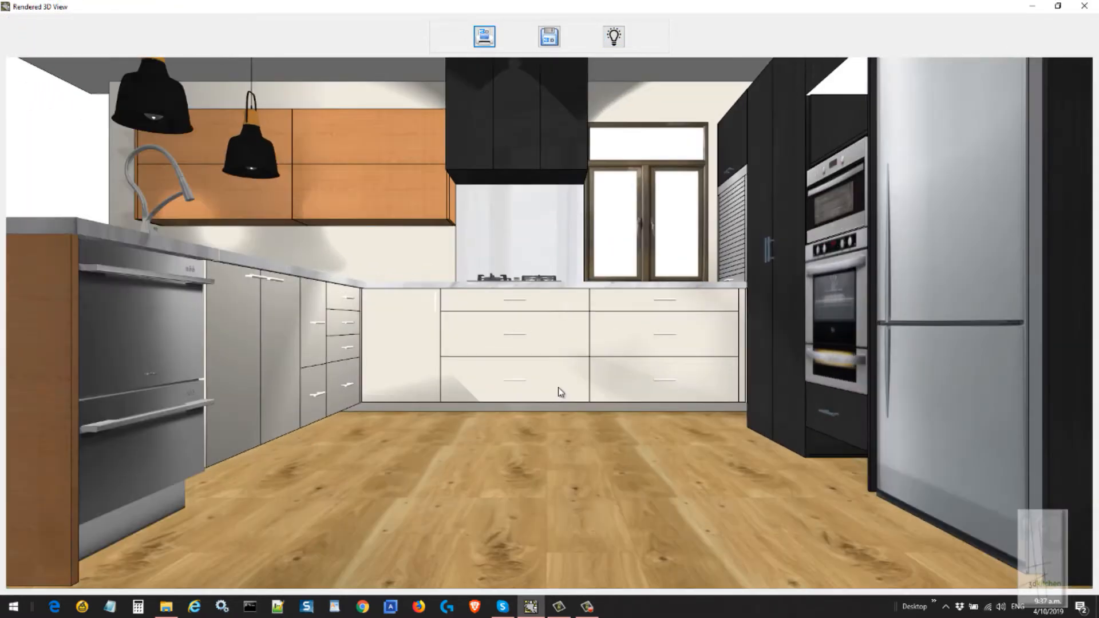
scroll(561, 391, "up", 10)
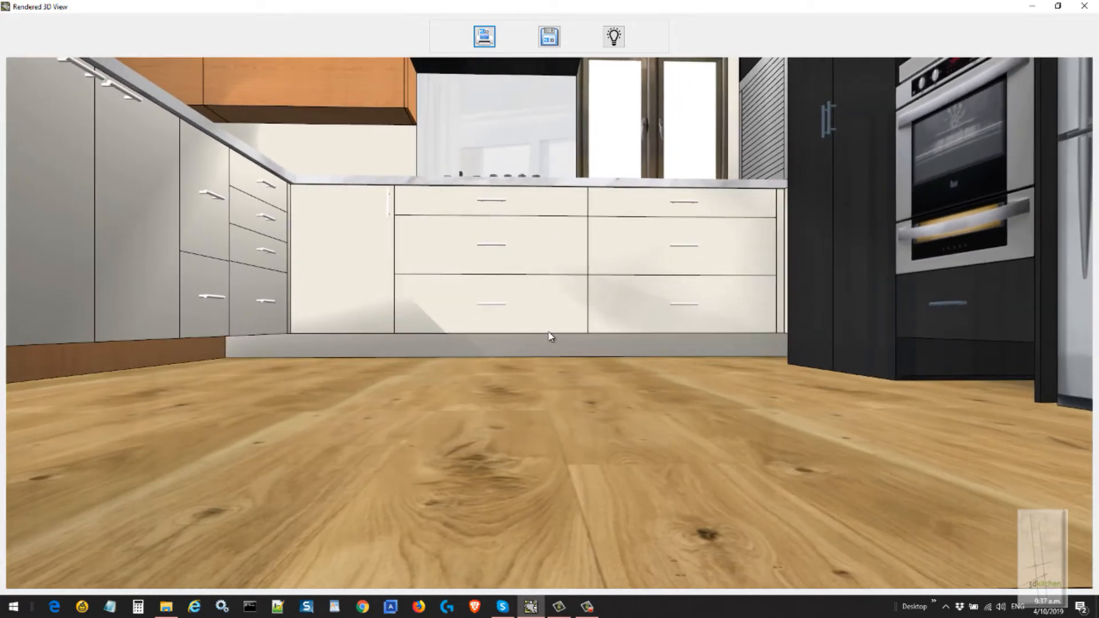
left_click_drag(549, 332, 580, 327)
right_click_drag(742, 320, 586, 418)
left_click_drag(586, 418, 732, 407)
left_click_drag(735, 476, 656, 458)
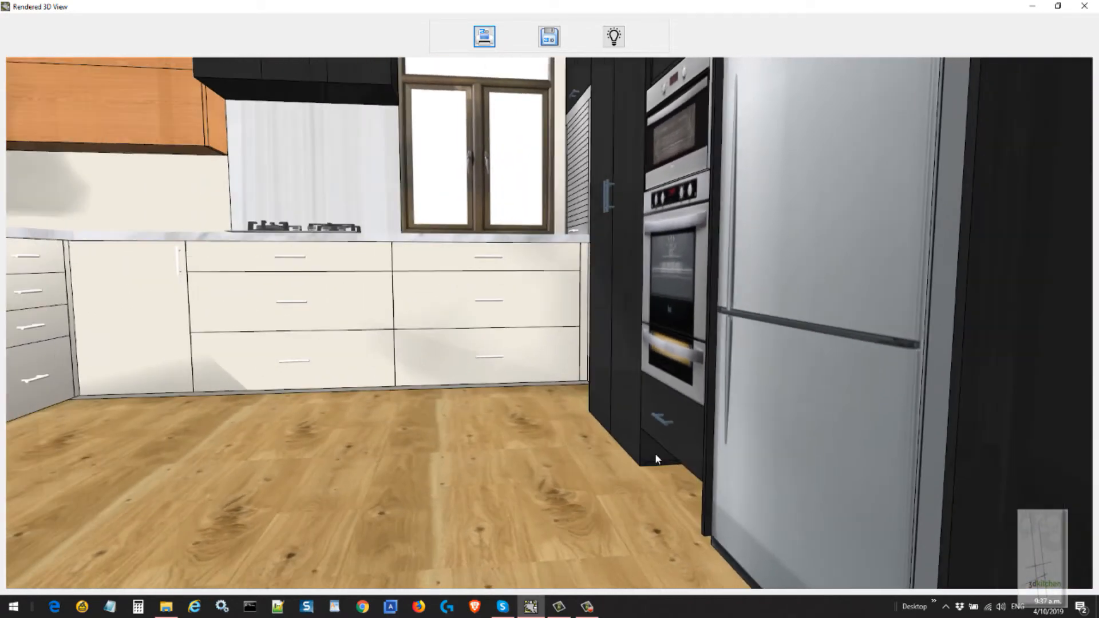
left_click(1087, 12)
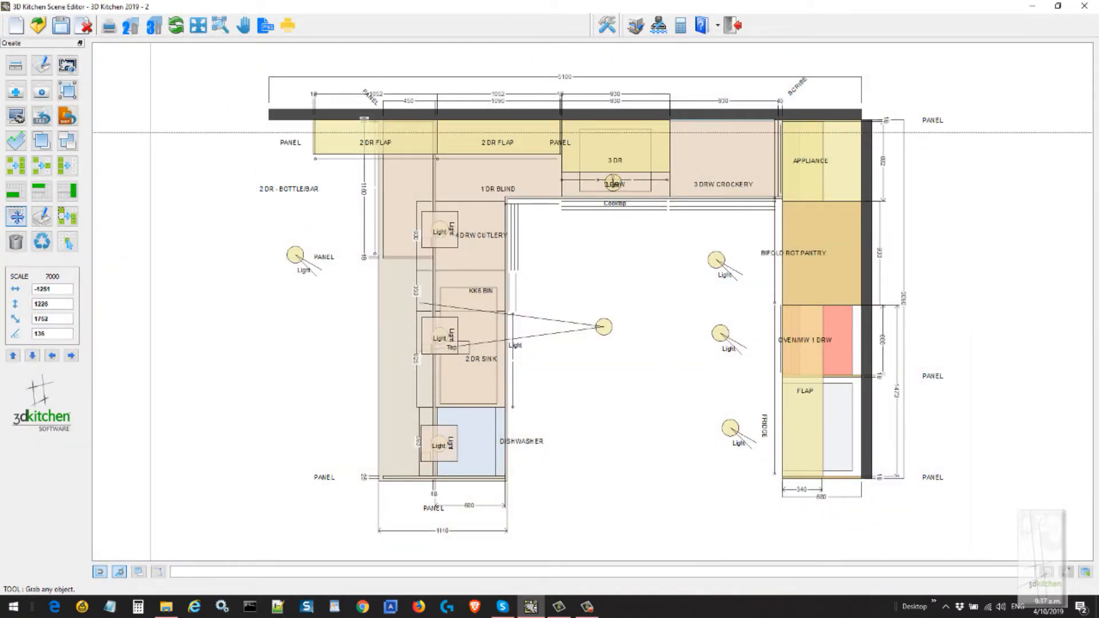
Apply display preset 3 to the plan.
left_click(15, 117)
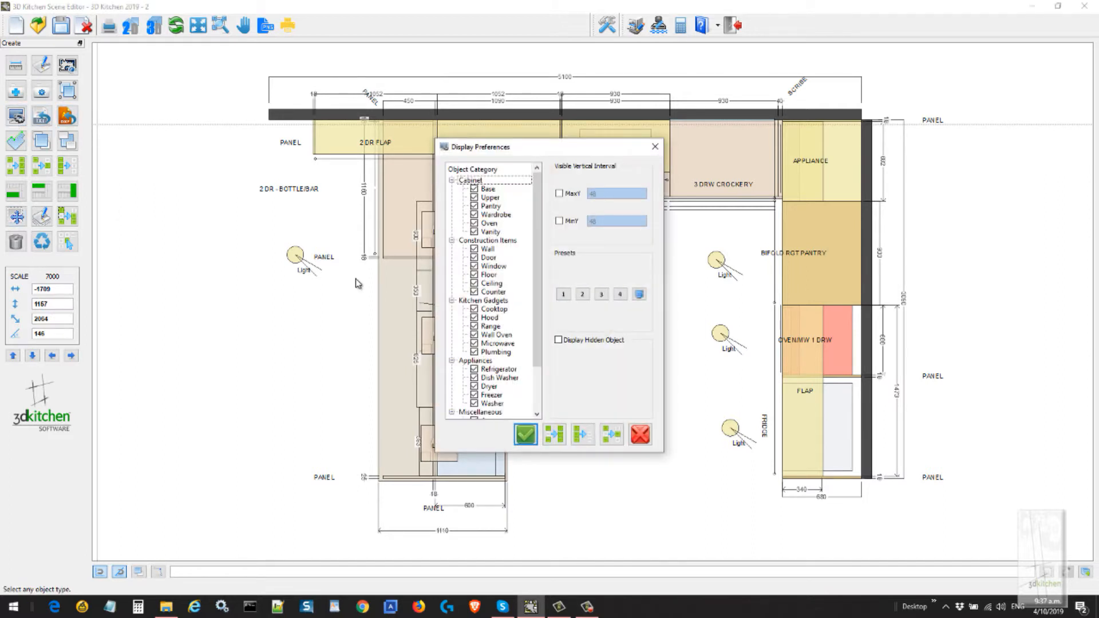
left_click(602, 295)
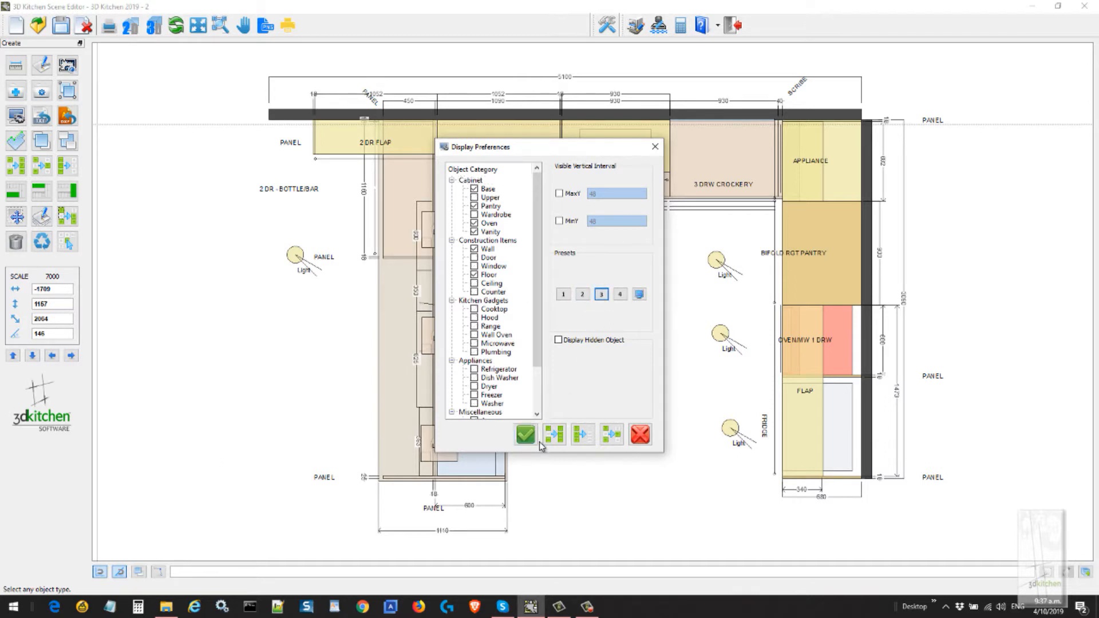
left_click(526, 436)
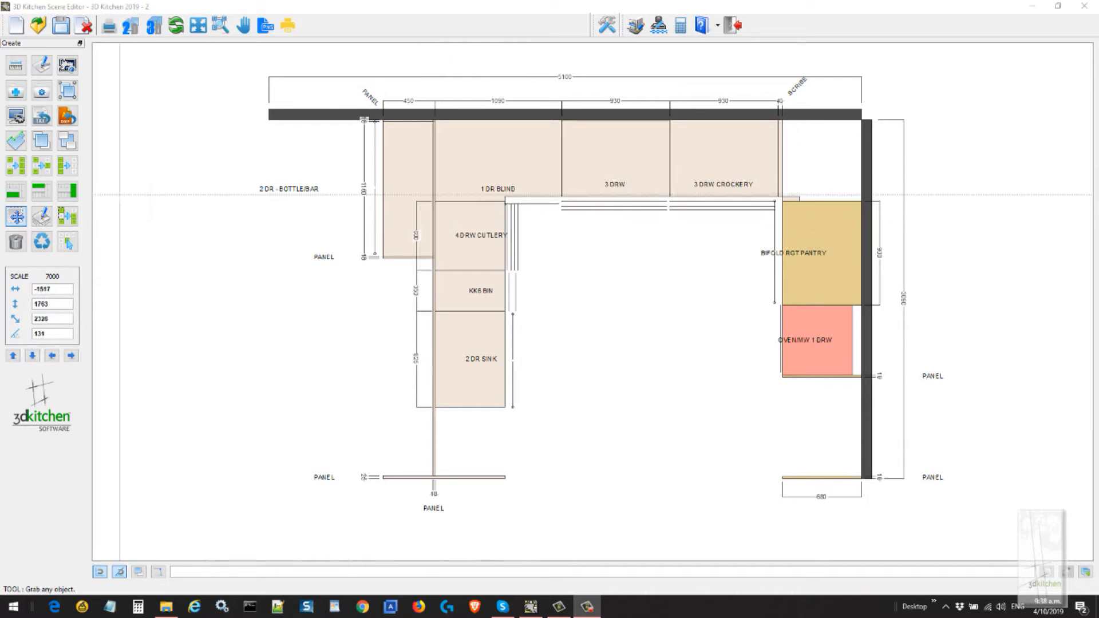
Generate a kicker under the base cabinets from 2 DR SINK to 3 DRW CROCKERY, including the small scribe panel, and check it in 3D.
left_click(72, 219)
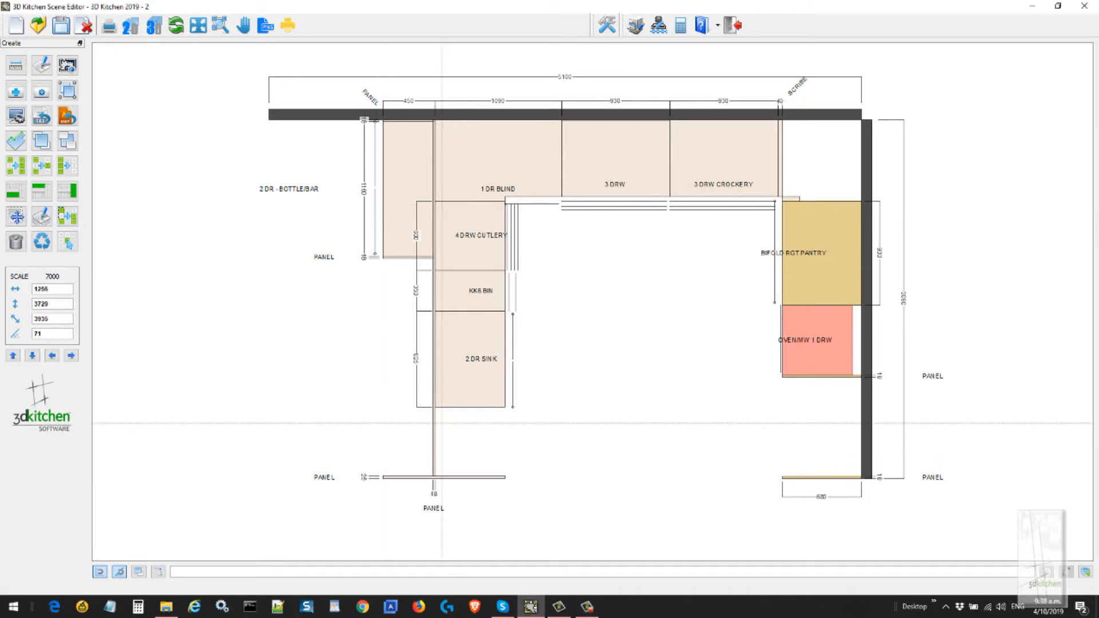
left_click_drag(440, 421, 780, 152)
left_click(16, 217)
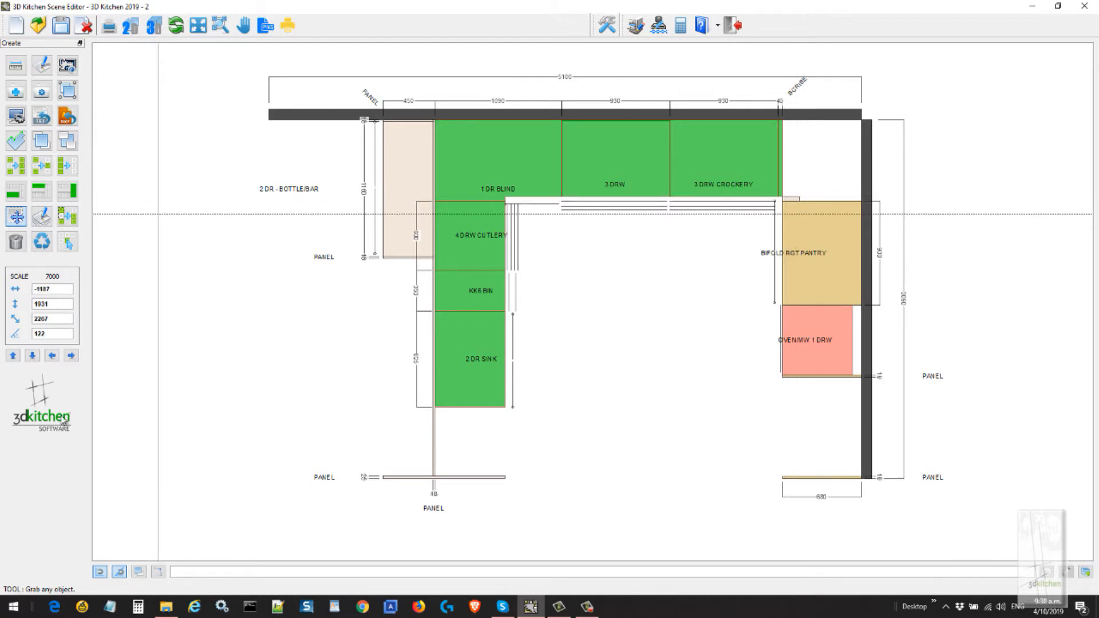
left_click(67, 250)
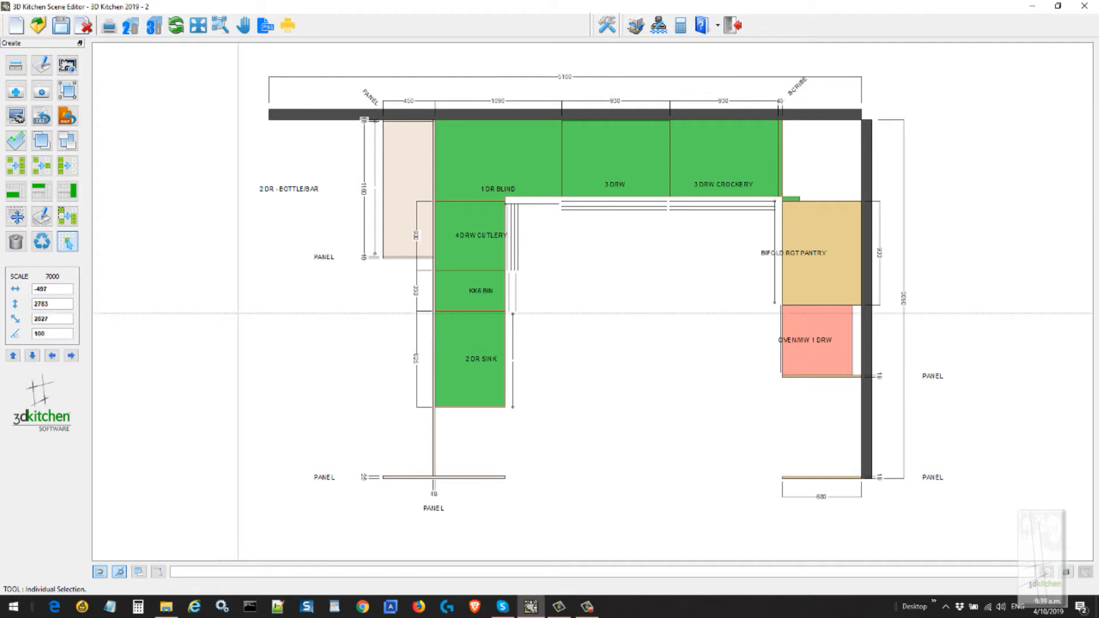
left_click(42, 216)
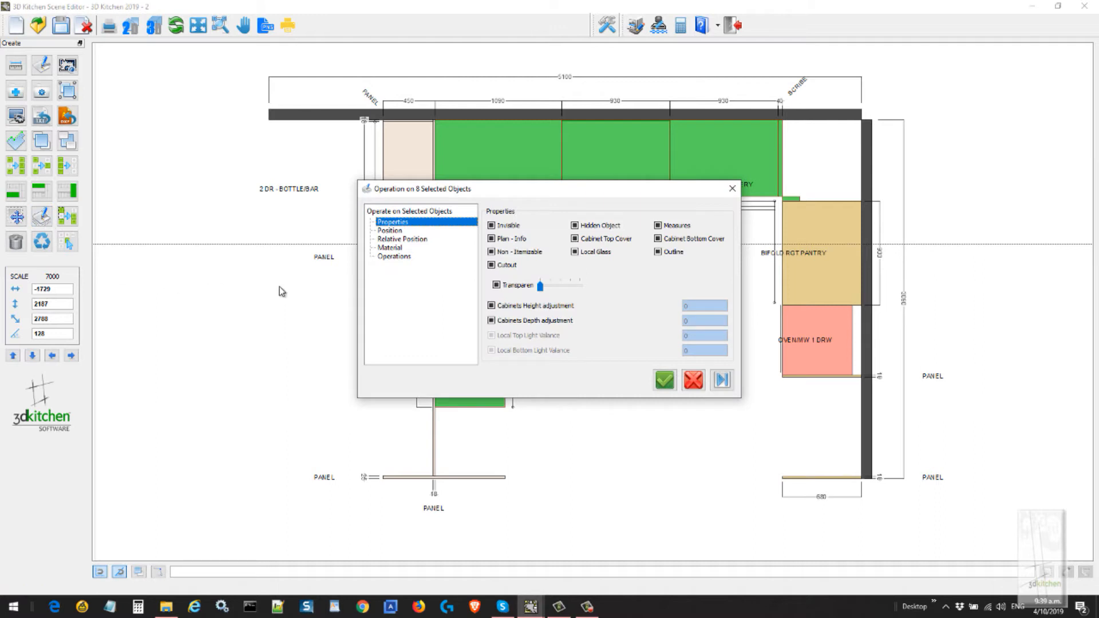
left_click(389, 257)
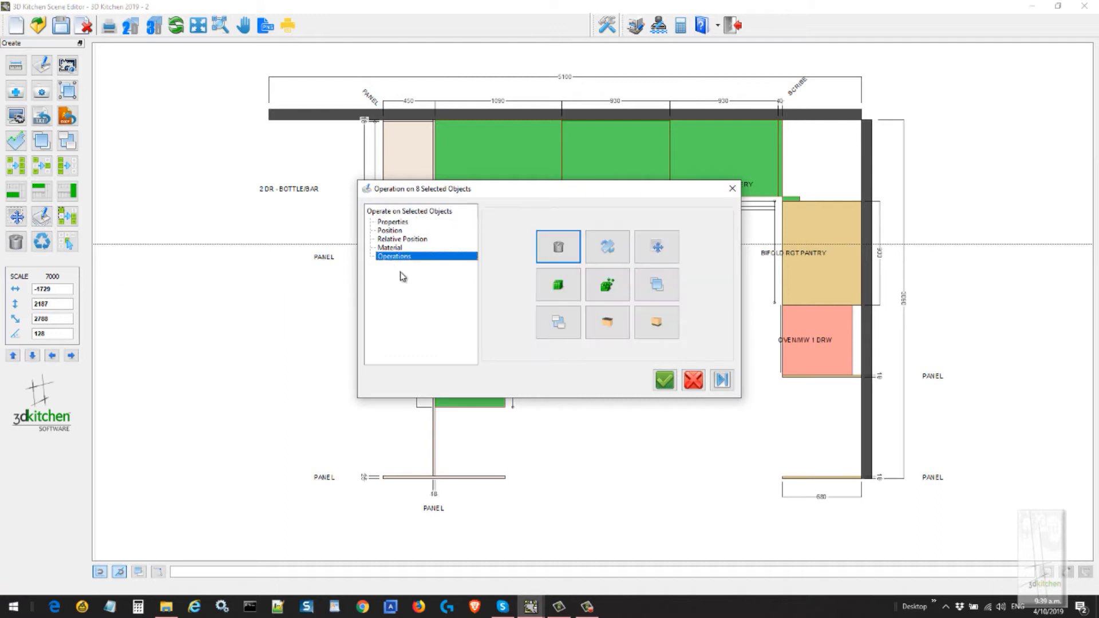
left_click(659, 324)
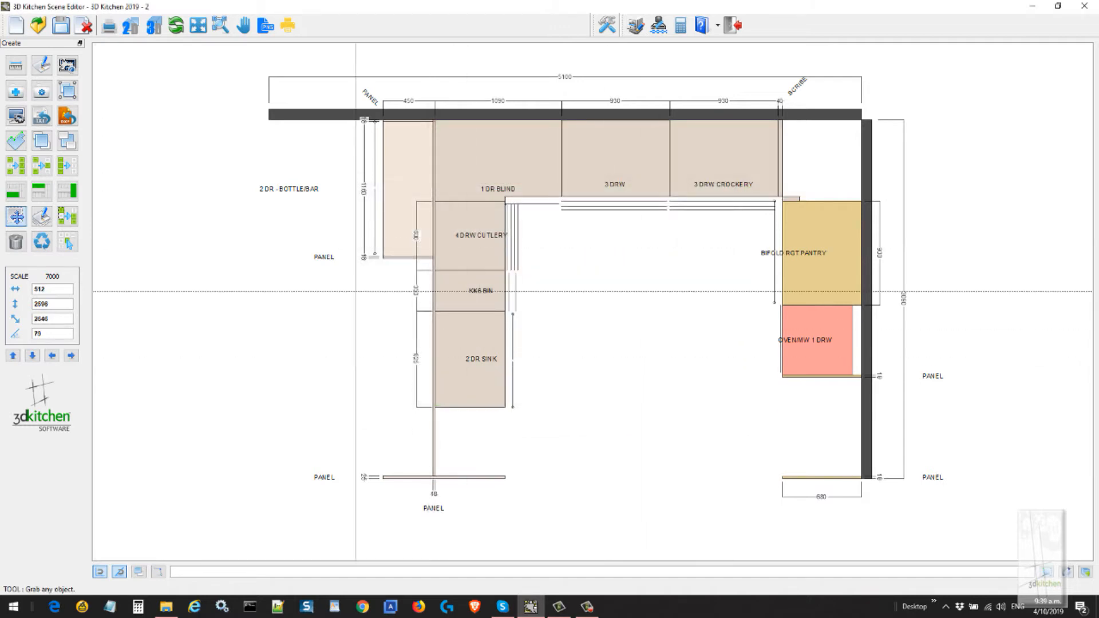
left_click(154, 27)
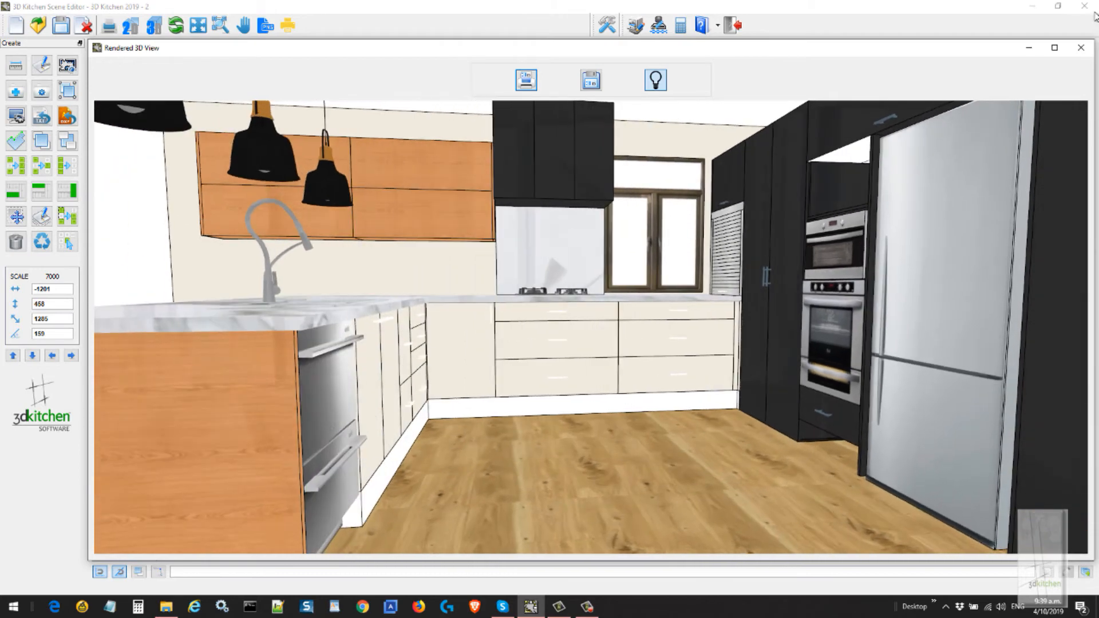
left_click(1081, 47)
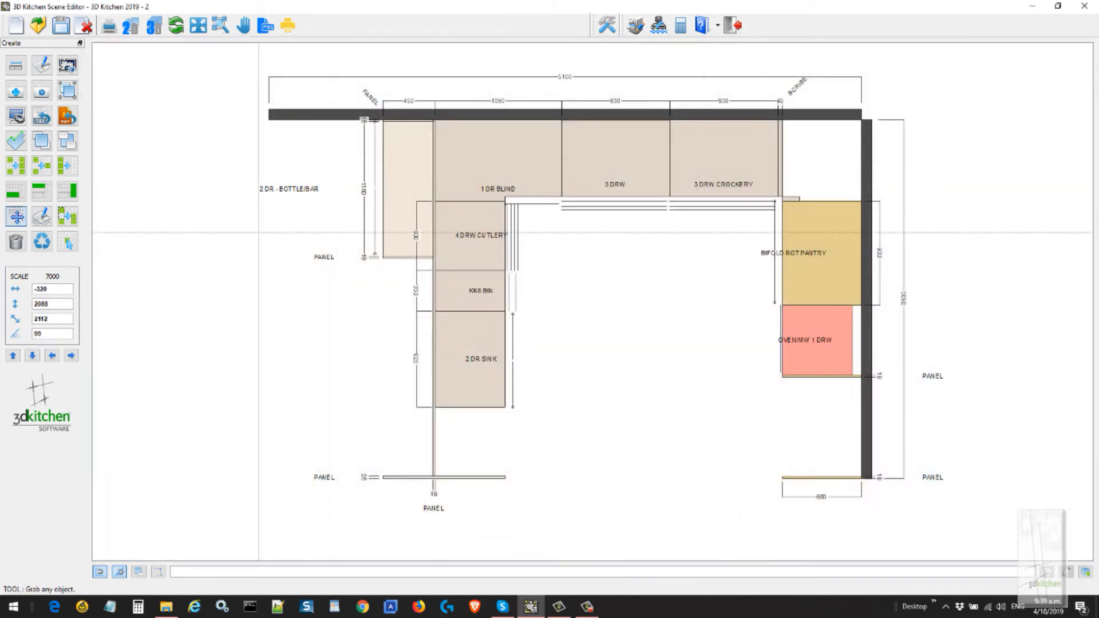
Offset the L-shaped kicker's two inner front edges and the adjoining short edge at the scribe by -65.
left_click(15, 143)
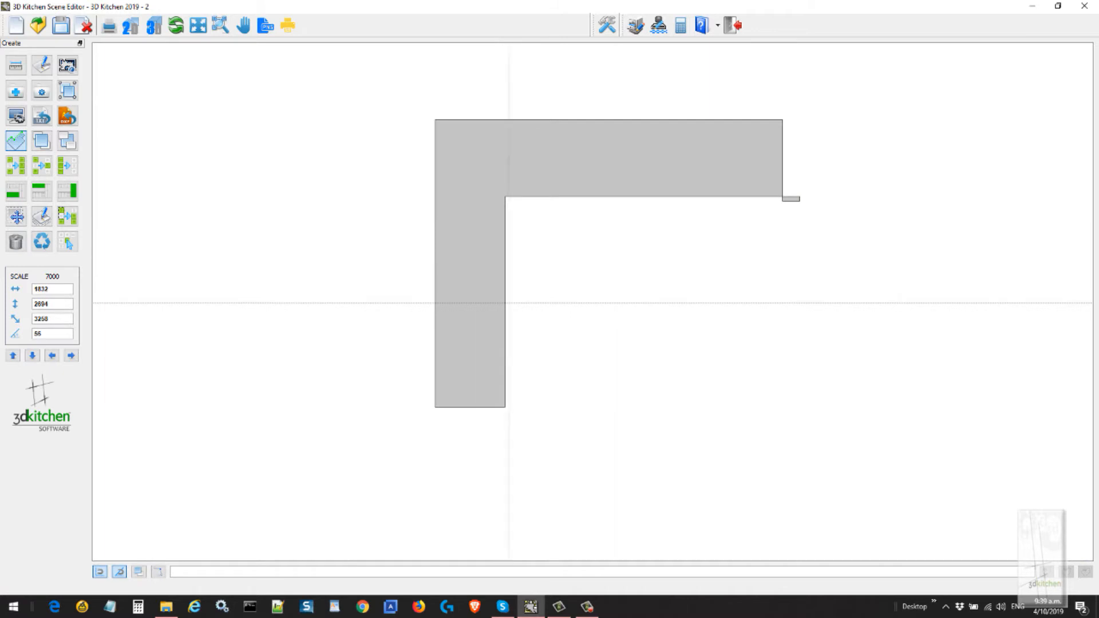
left_click(490, 295)
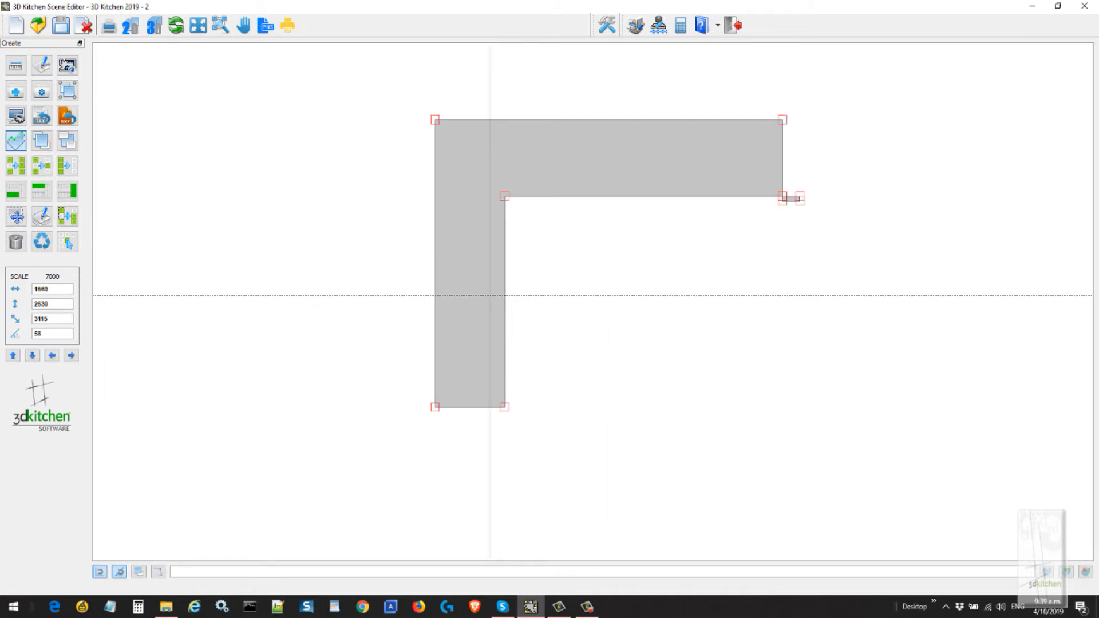
left_click(499, 297)
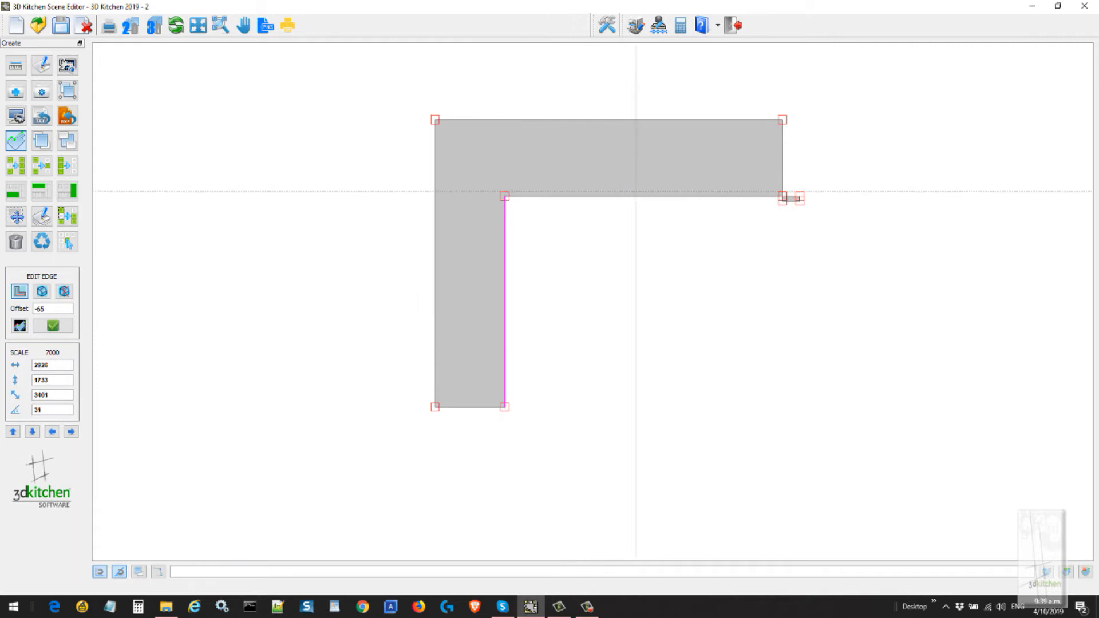
scroll(784, 197, "up", 4)
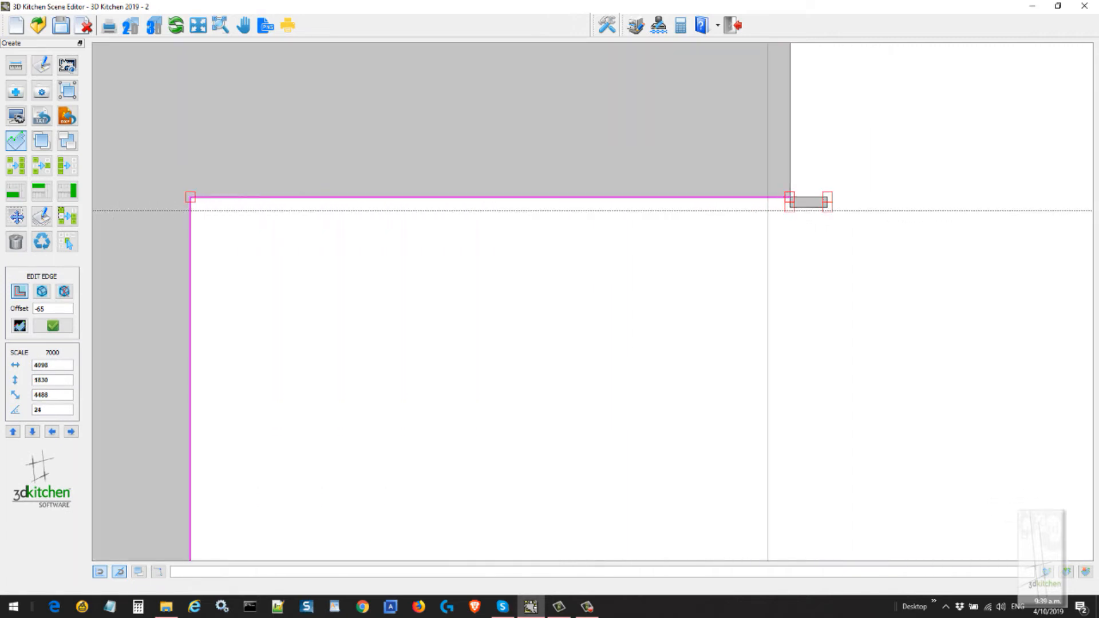
scroll(767, 211, "up", 2)
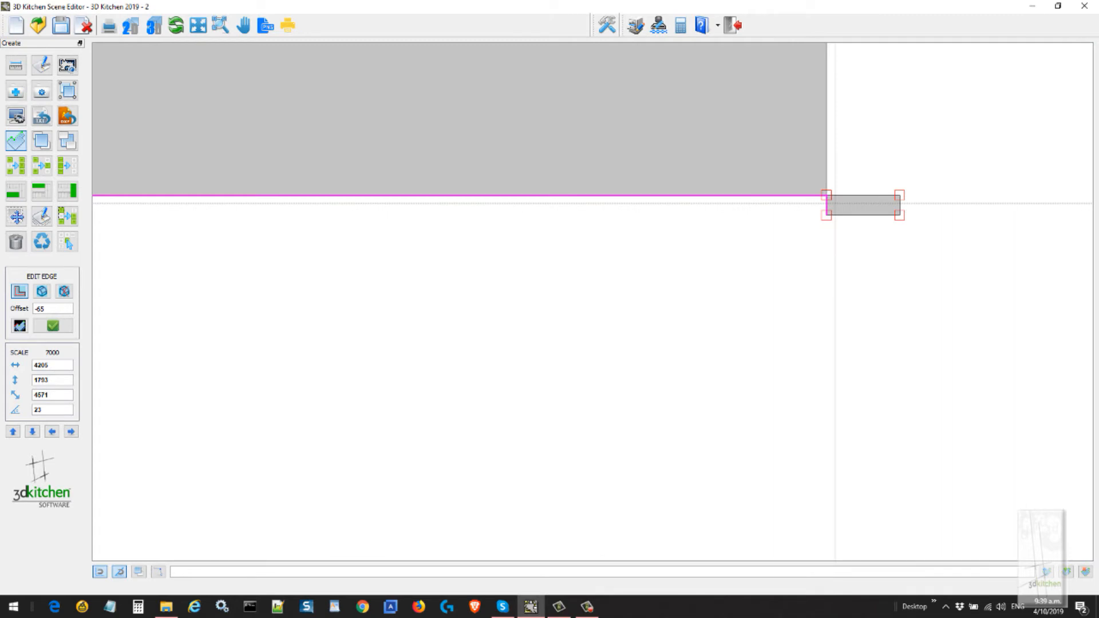
left_click(48, 308)
left_click_drag(48, 308, 11, 307)
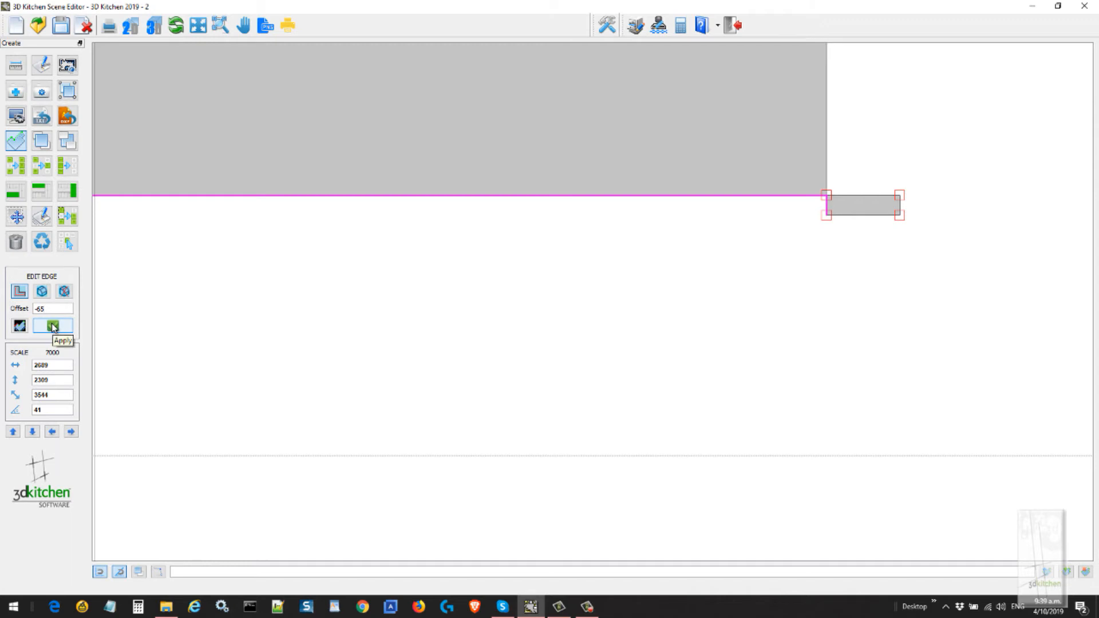
left_click(53, 326)
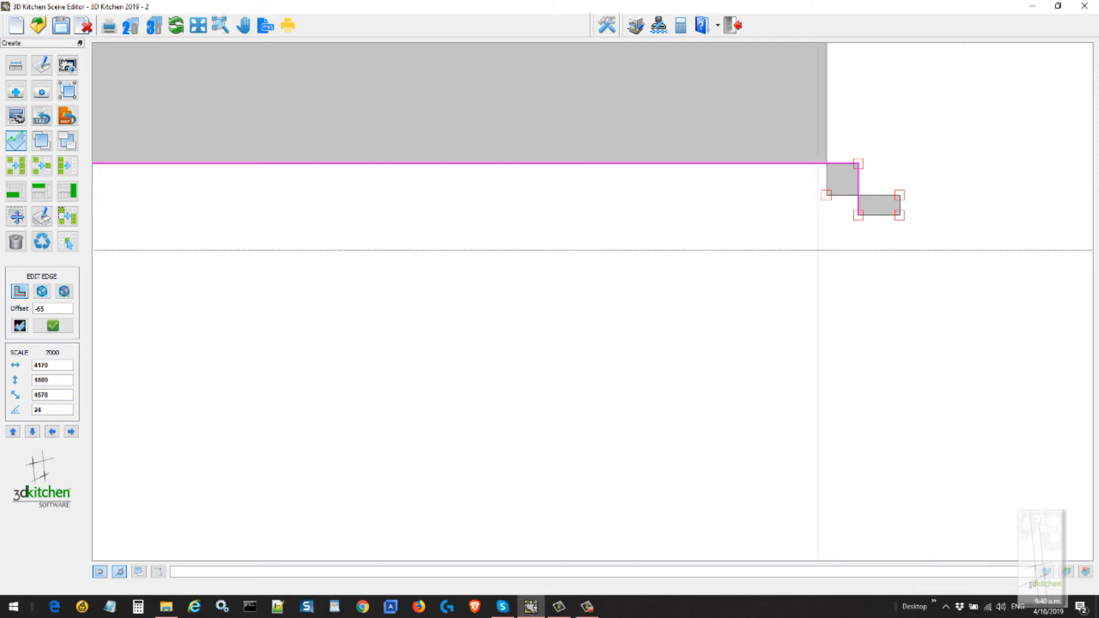
Delete the surplus corner point at the kicker's scribe end and check the kicker in the rendered 3D view with lighting switched on.
left_click(1085, 572)
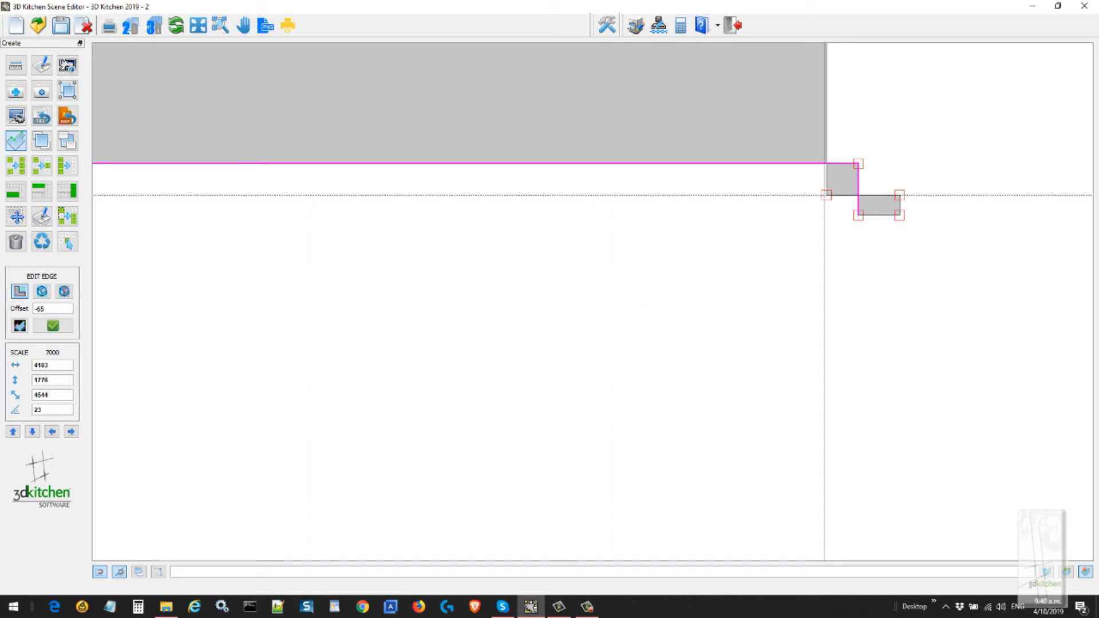
left_click(825, 195)
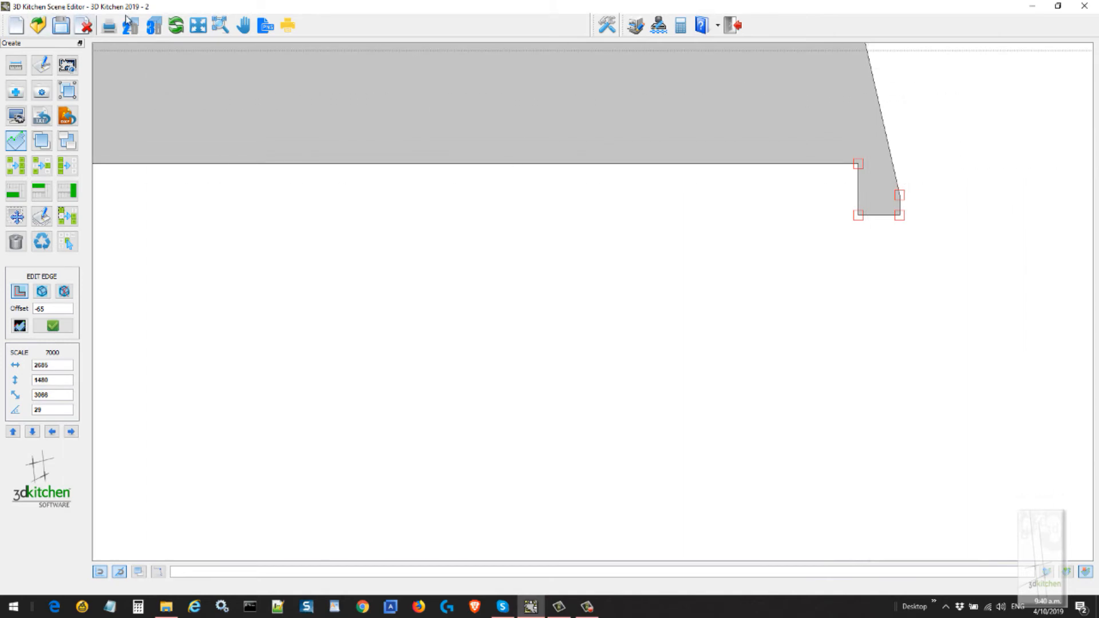
left_click(154, 27)
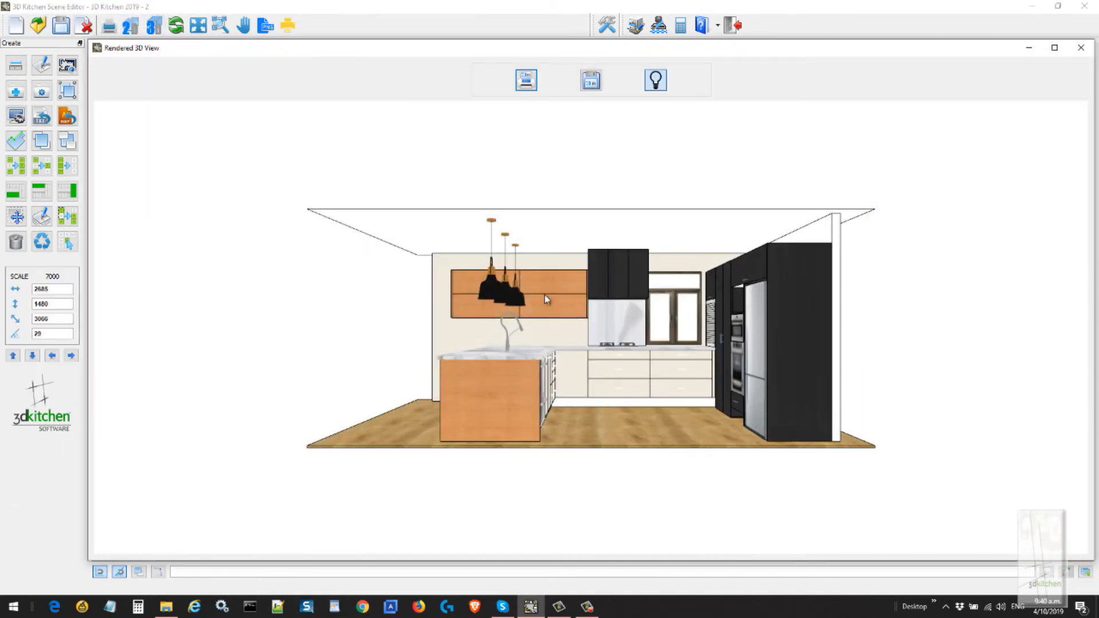
left_click(651, 83)
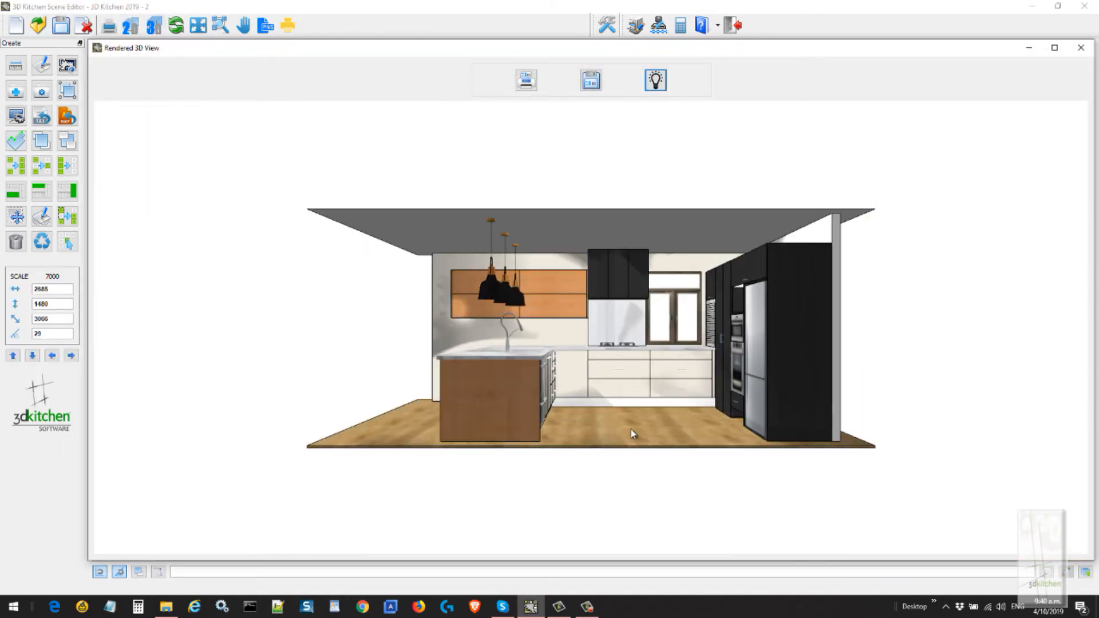
scroll(633, 433, "up", 6)
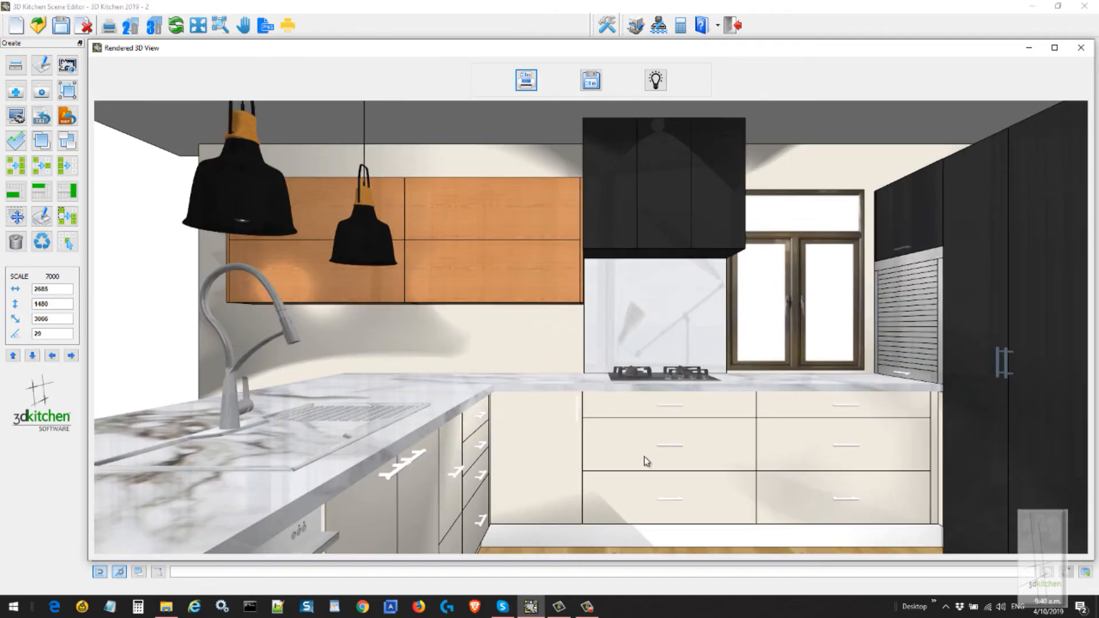
left_click_drag(645, 458, 697, 303)
left_click(1081, 48)
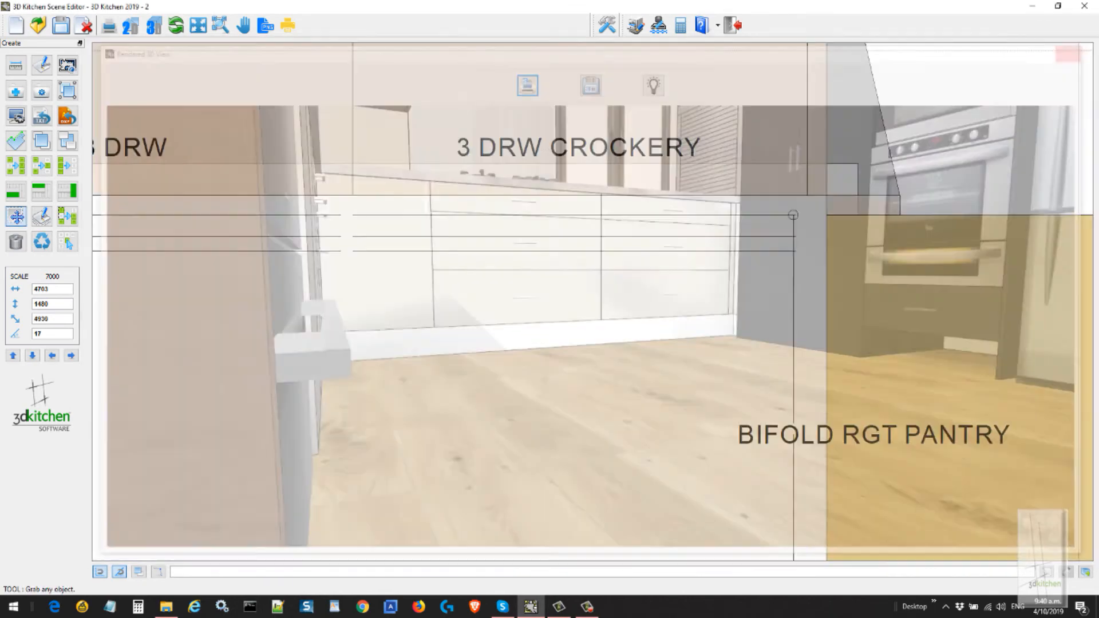
Add a (CT_Default) Kicker floor object outlined on the four corners of the OVEN/MW 1 DRW cabinet and check it in 3D.
scroll(625, 213, "down", 5)
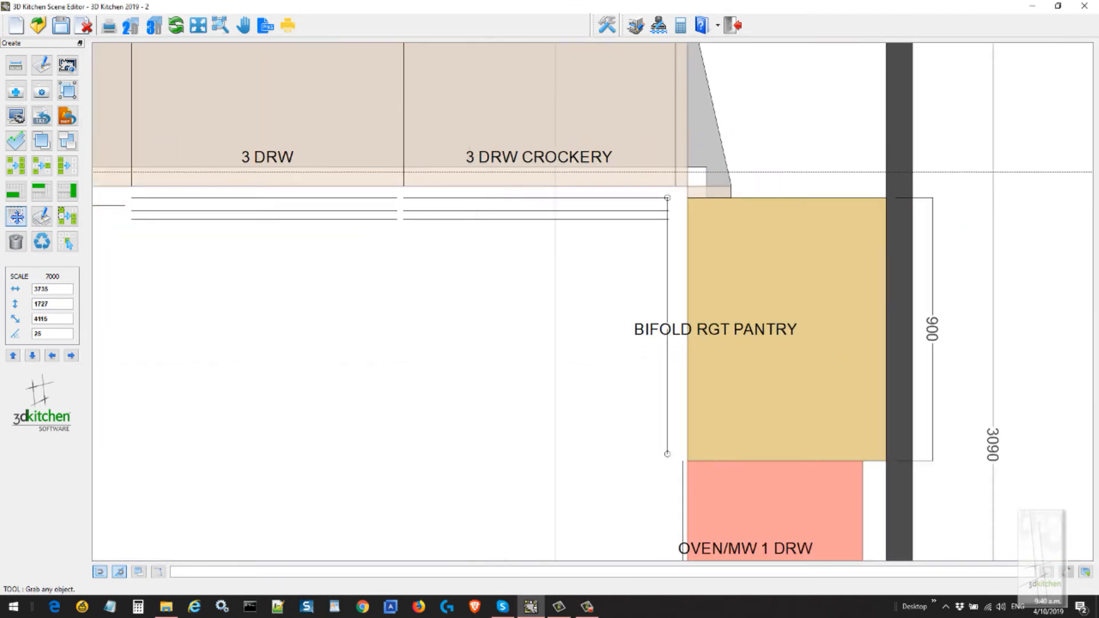
scroll(827, 275, "down", 1)
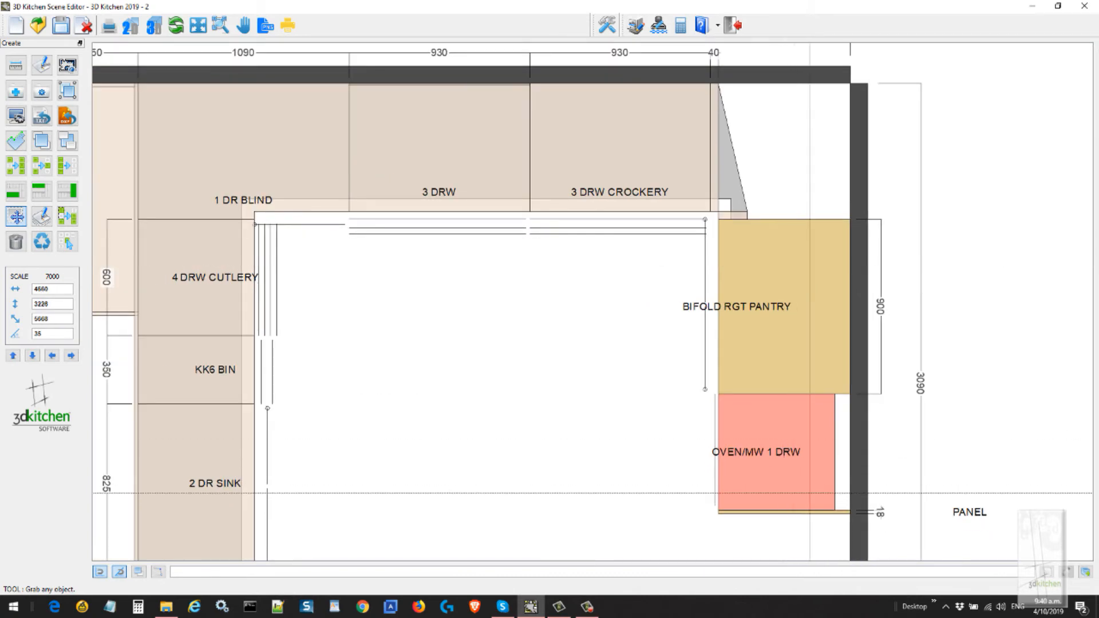
left_click(16, 94)
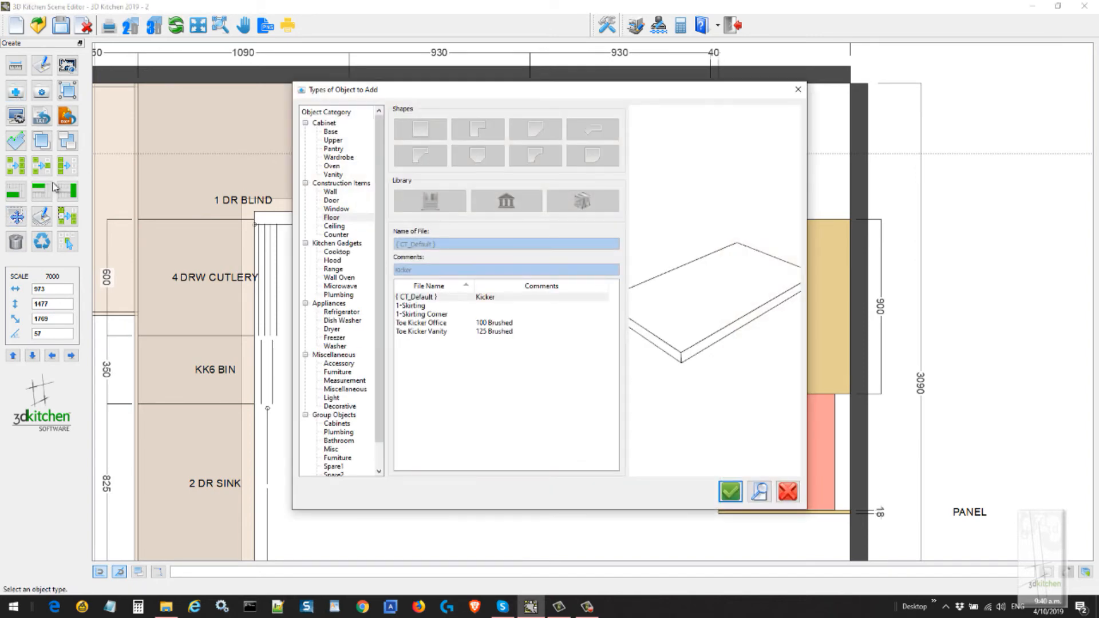
left_click(421, 298)
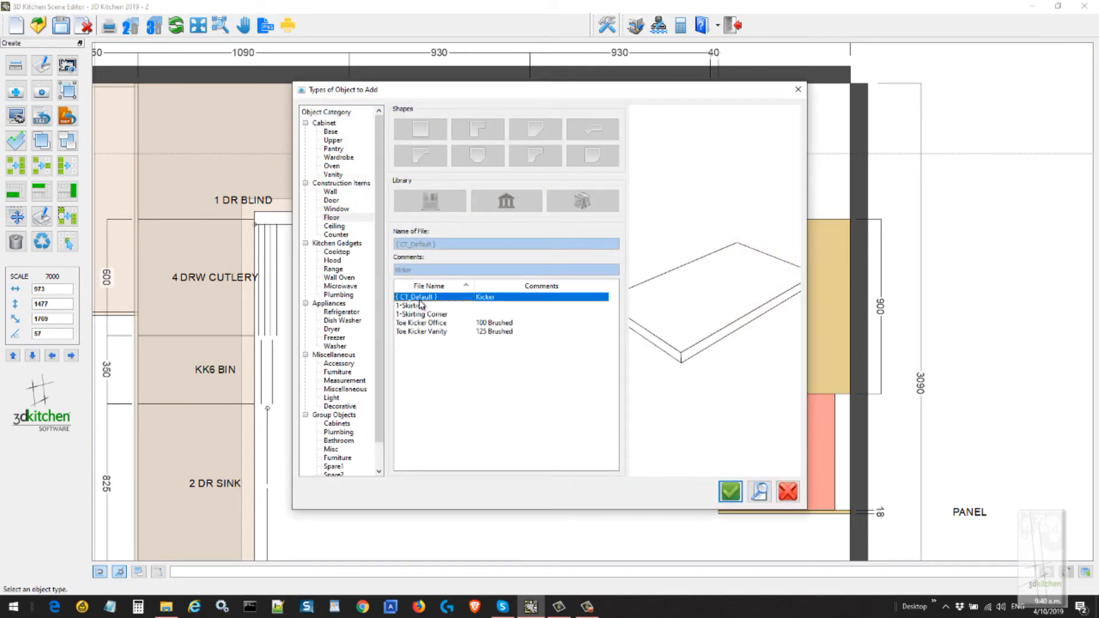
left_click(730, 491)
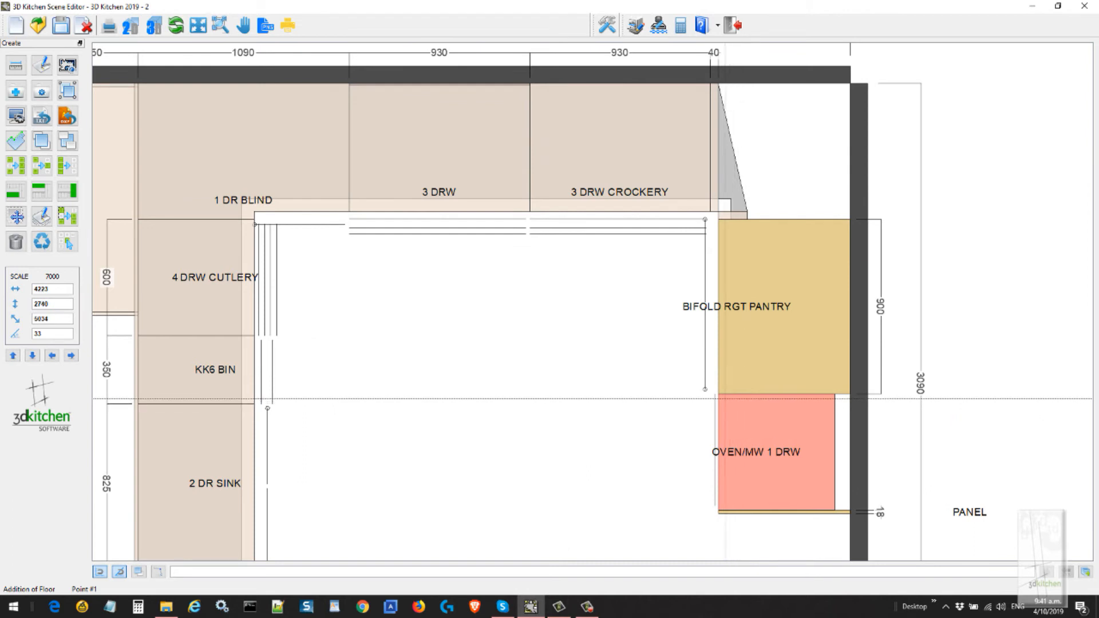
left_click(718, 393)
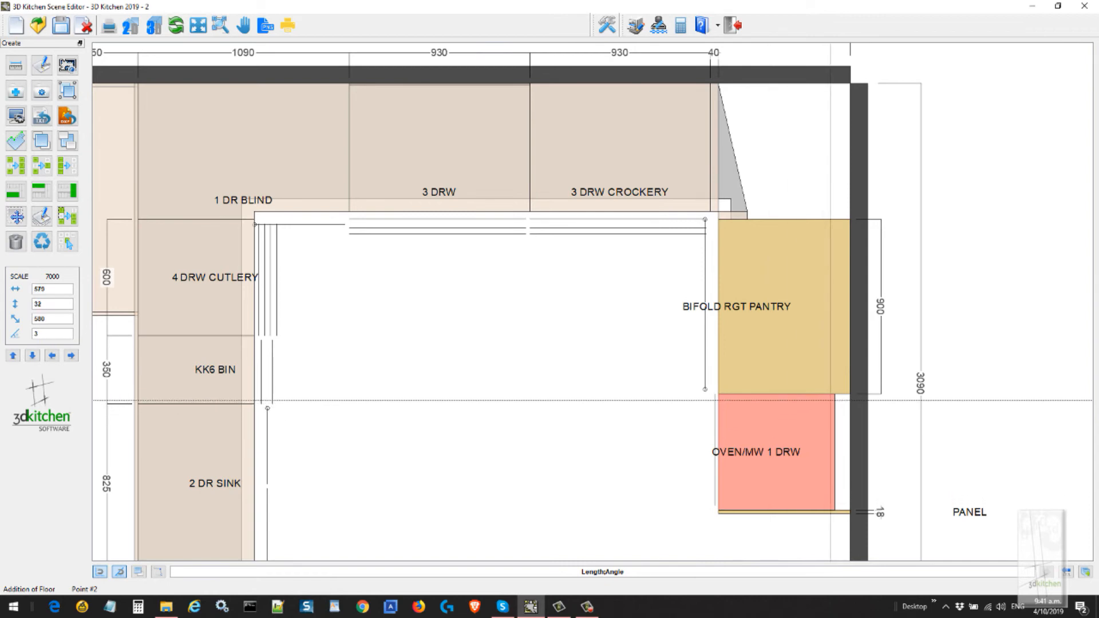
left_click(834, 507)
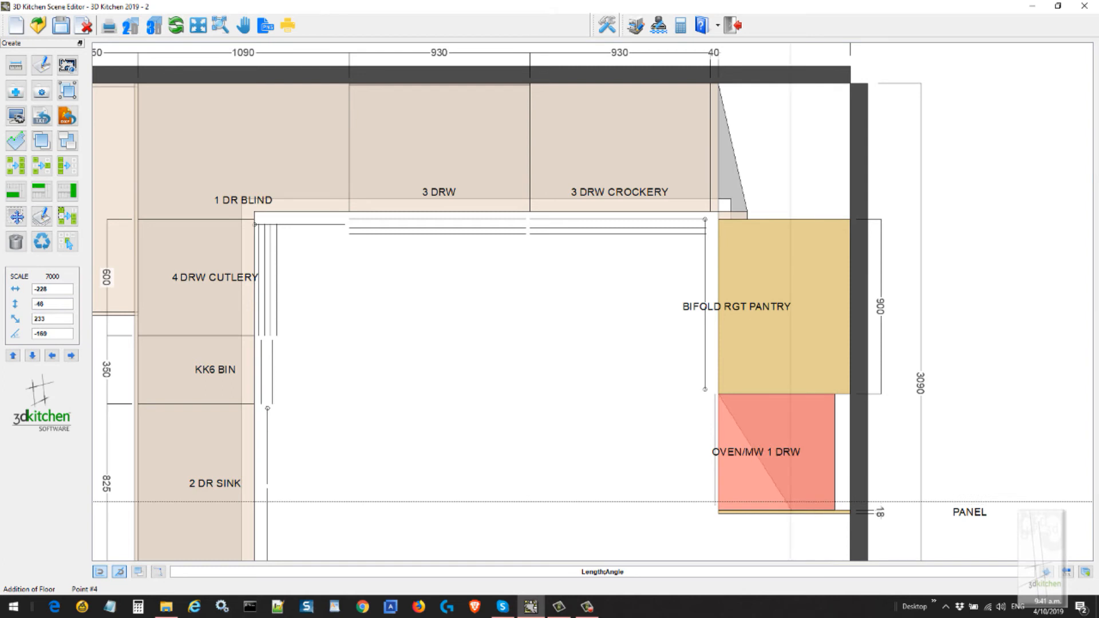
left_click(719, 509)
left_click(719, 510)
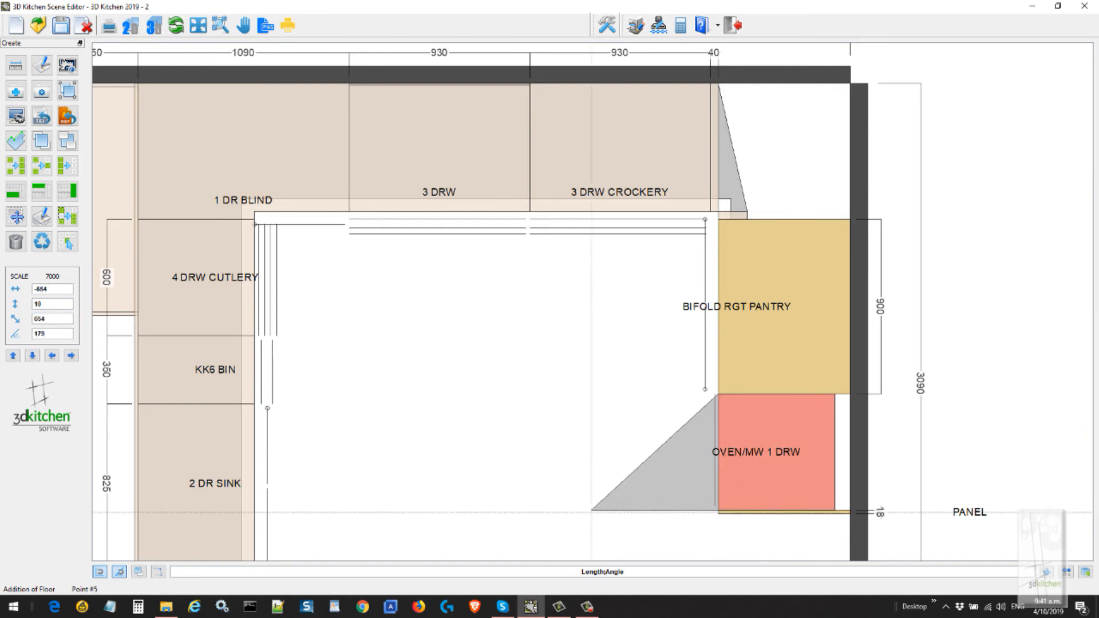
right_click(592, 512)
right_click(591, 511)
left_click(153, 26)
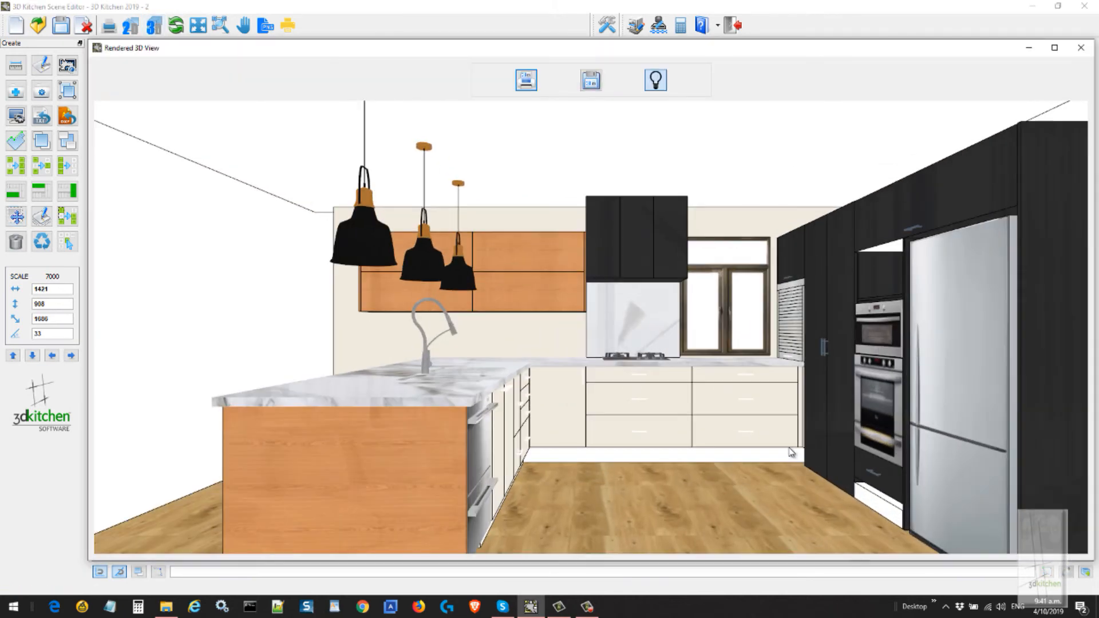
left_click(1082, 48)
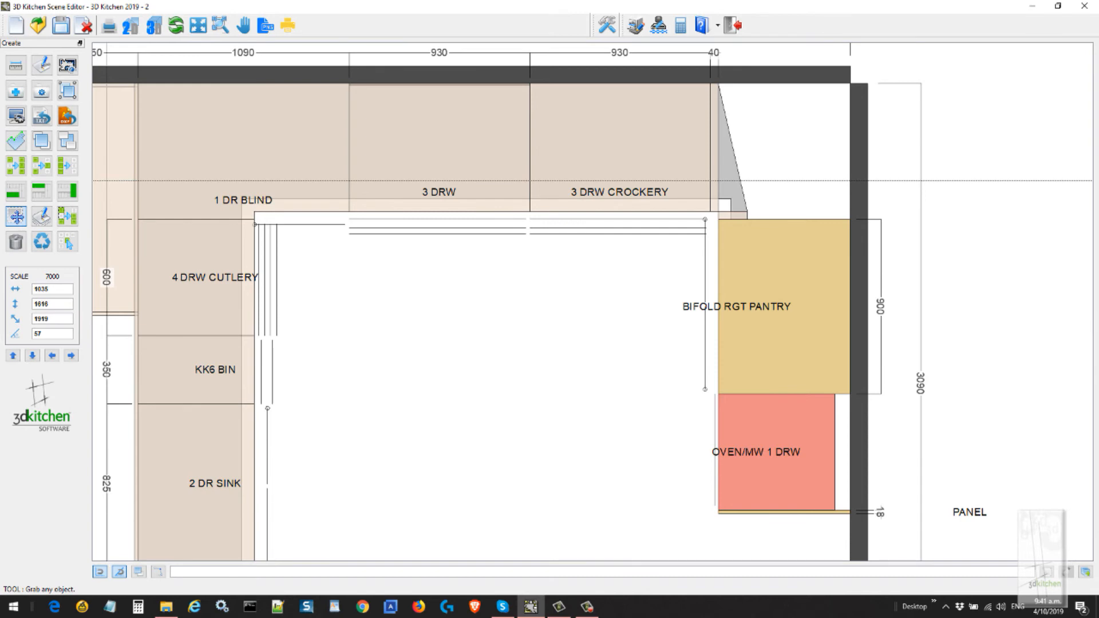
Offset the front edge of the oven cabinet's kicker by -65 and inspect it up close in the maximized rendered 3D view.
left_click(15, 146)
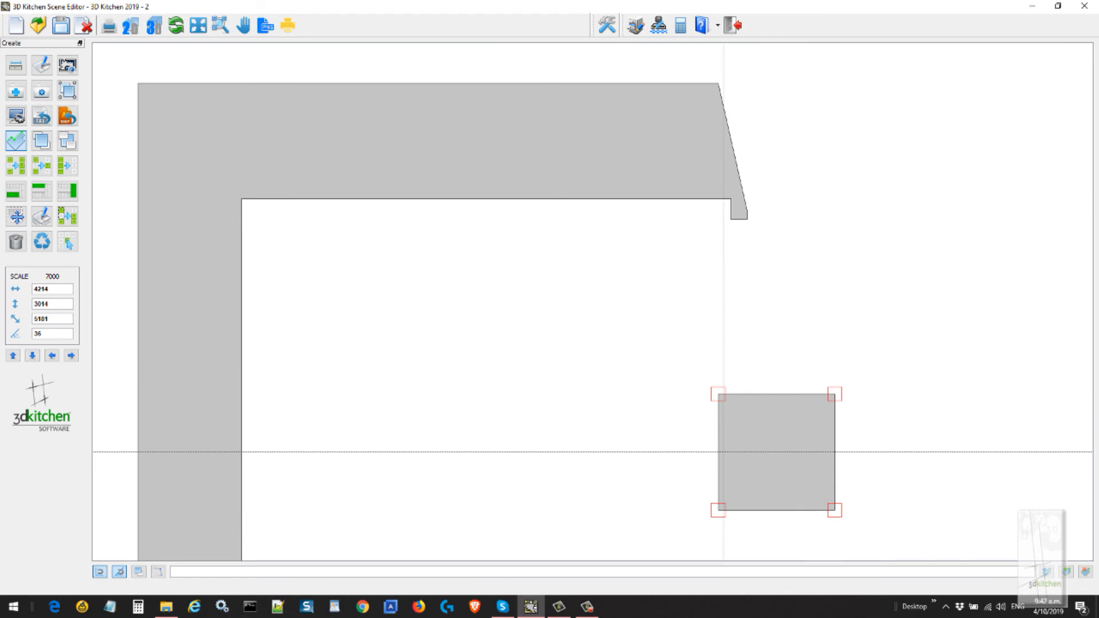
left_click(719, 451)
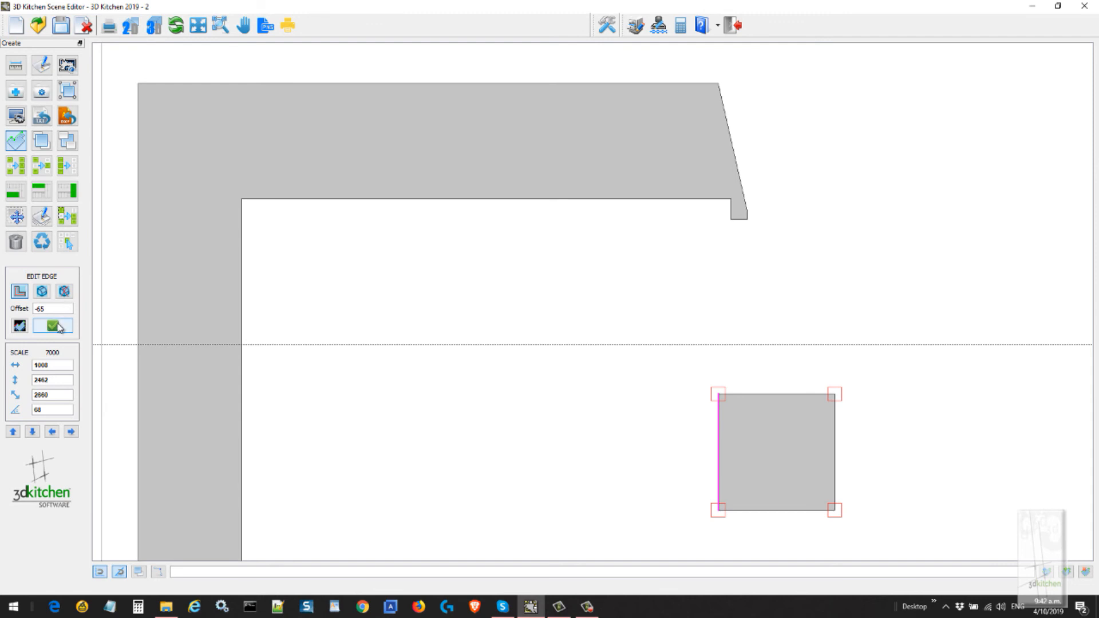
left_click(53, 326)
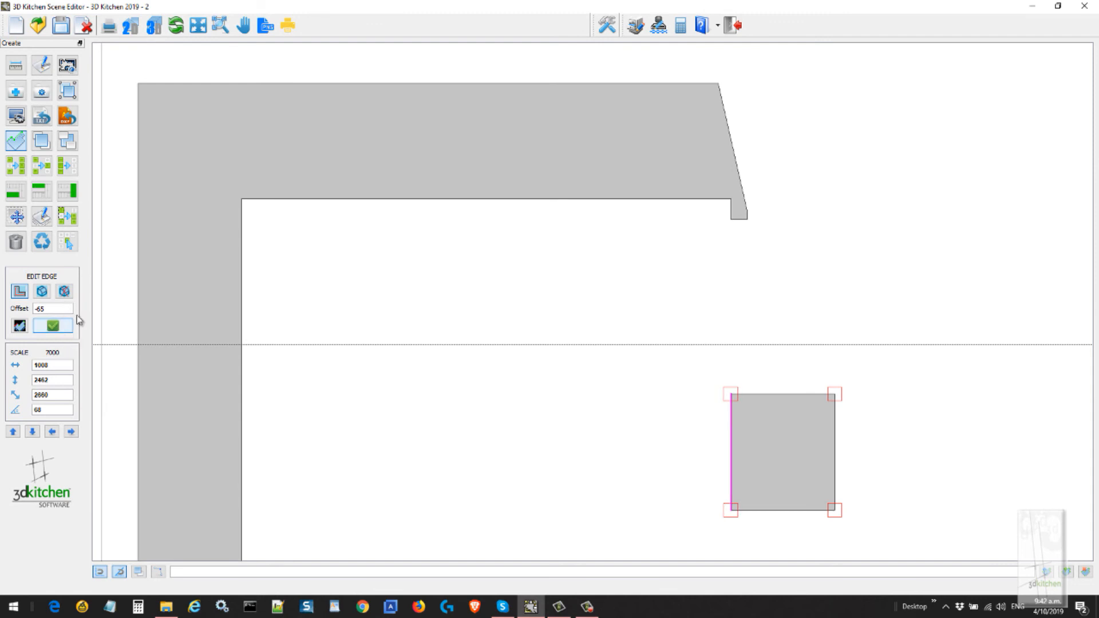
left_click(155, 30)
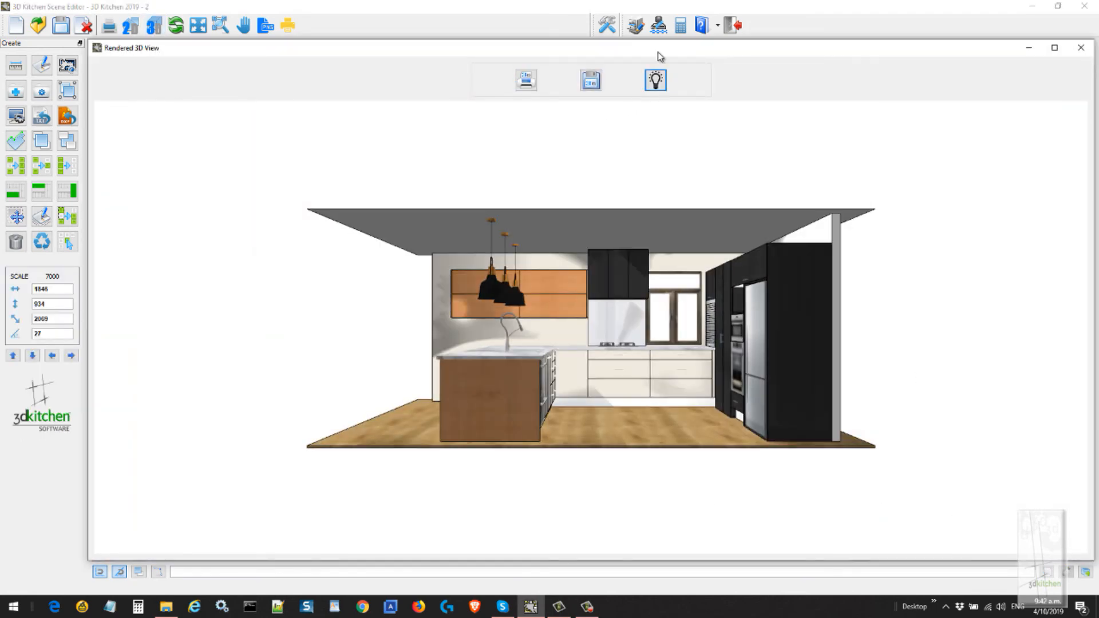
double_click(658, 53)
scroll(720, 393, "up", 5)
middle_click_drag(791, 460, 733, 361)
left_click_drag(734, 368, 719, 445)
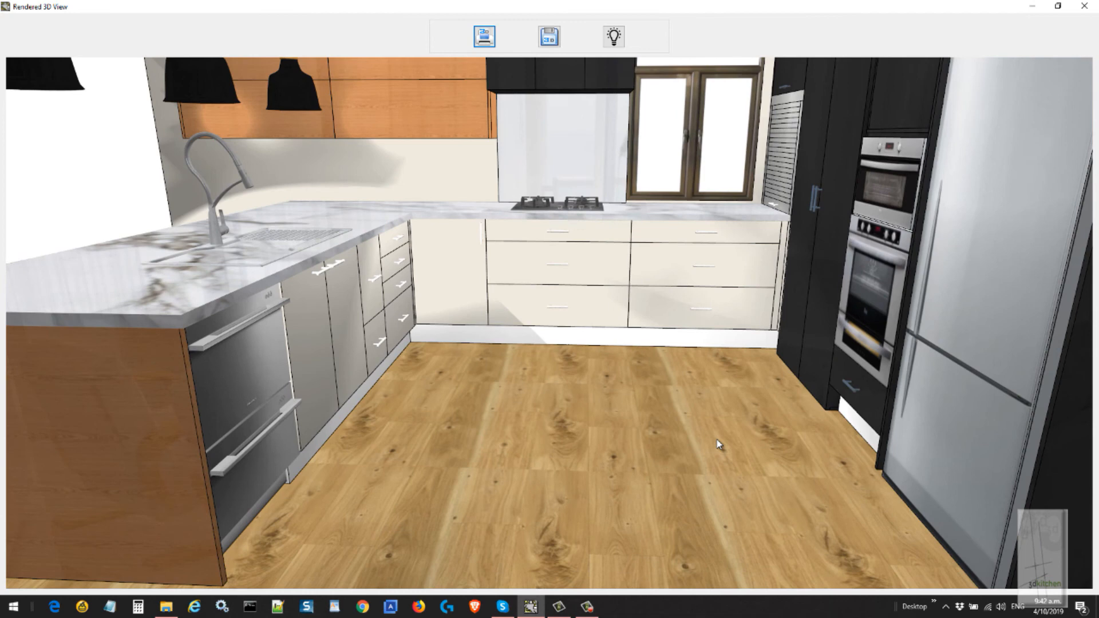